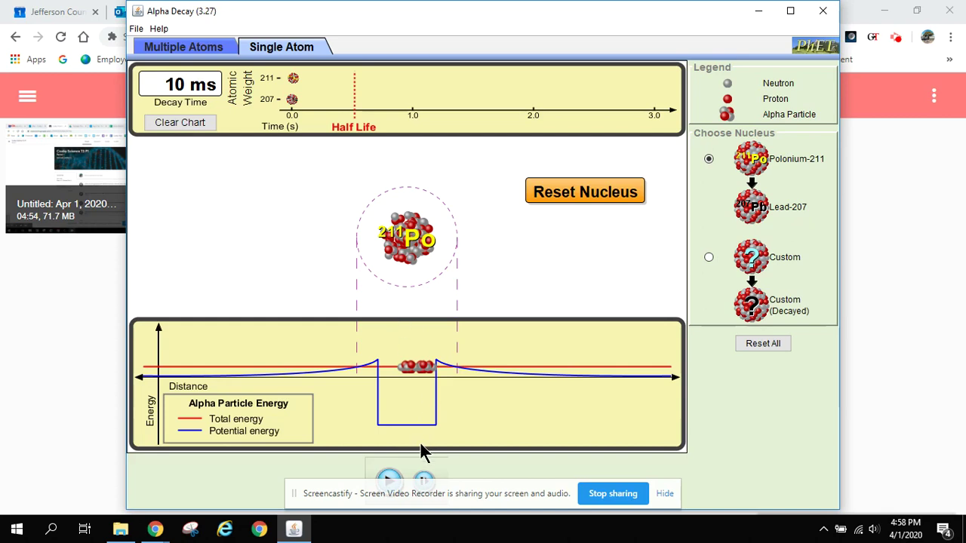
# Let the single Polonium-211 nucleus decay to Lead-207, then reset it to decay again.
pyautogui.click(390, 477)
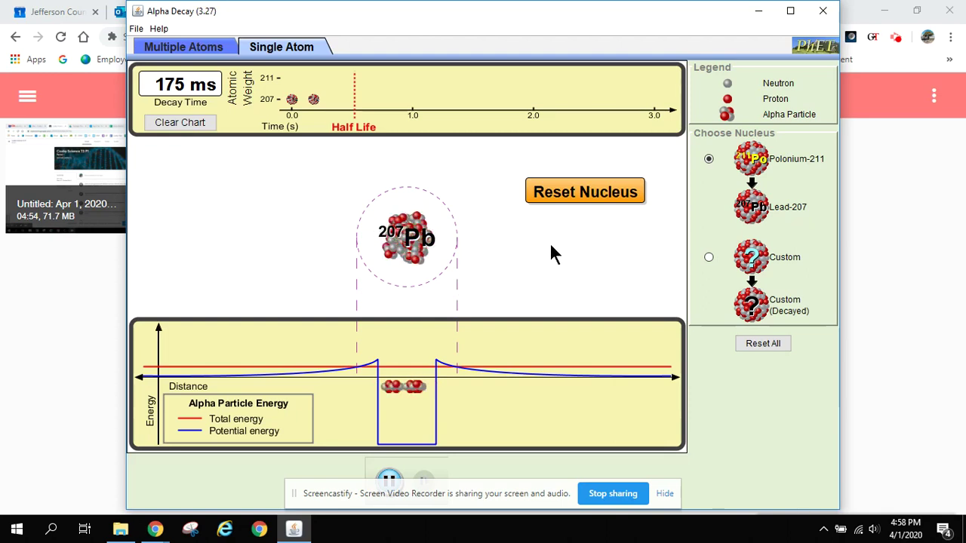
pyautogui.click(582, 198)
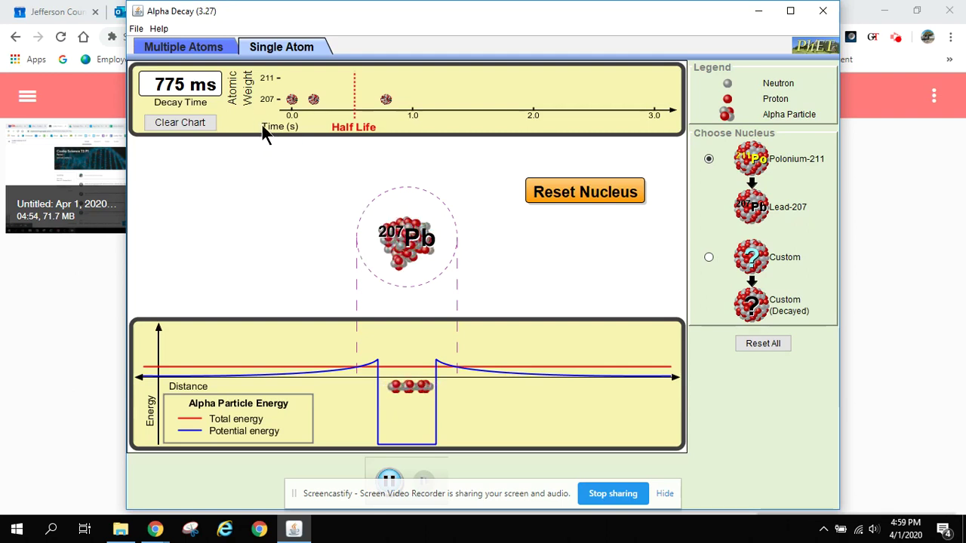
# In Multiple Atoms, empty the Po-211 bucket ten at a time, then decay to 11 Po and 88 Pb.
pyautogui.click(185, 51)
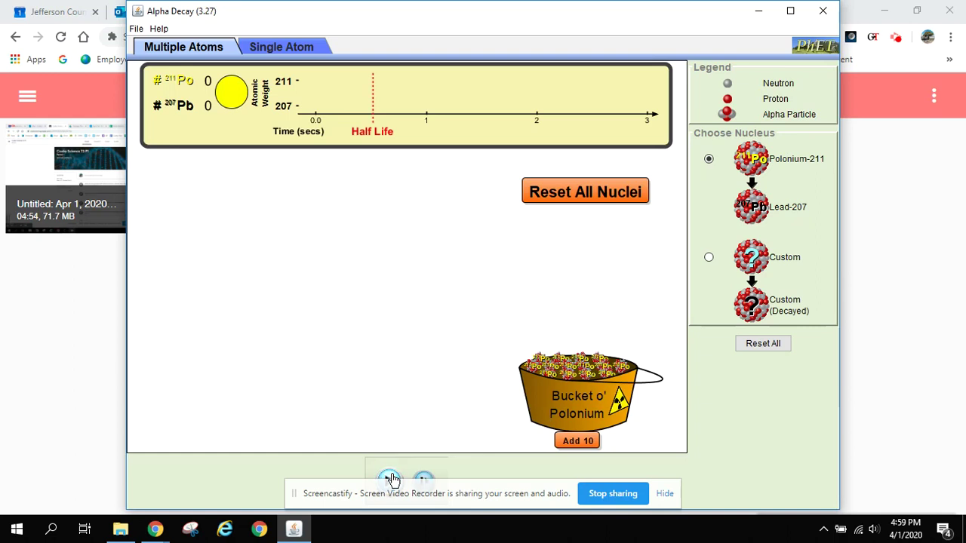
pyautogui.click(578, 443)
pyautogui.click(576, 443)
pyautogui.click(574, 445)
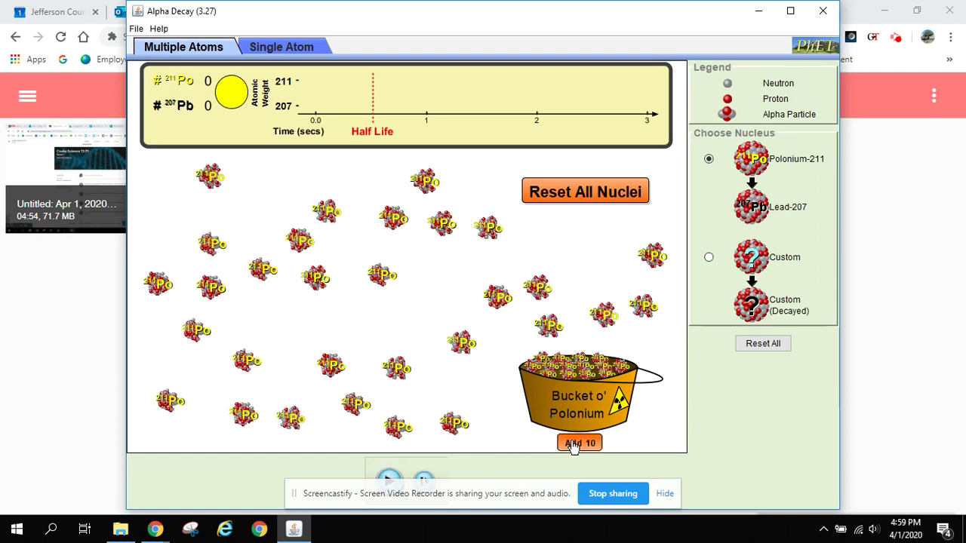
pyautogui.click(574, 444)
pyautogui.click(574, 444)
pyautogui.click(573, 445)
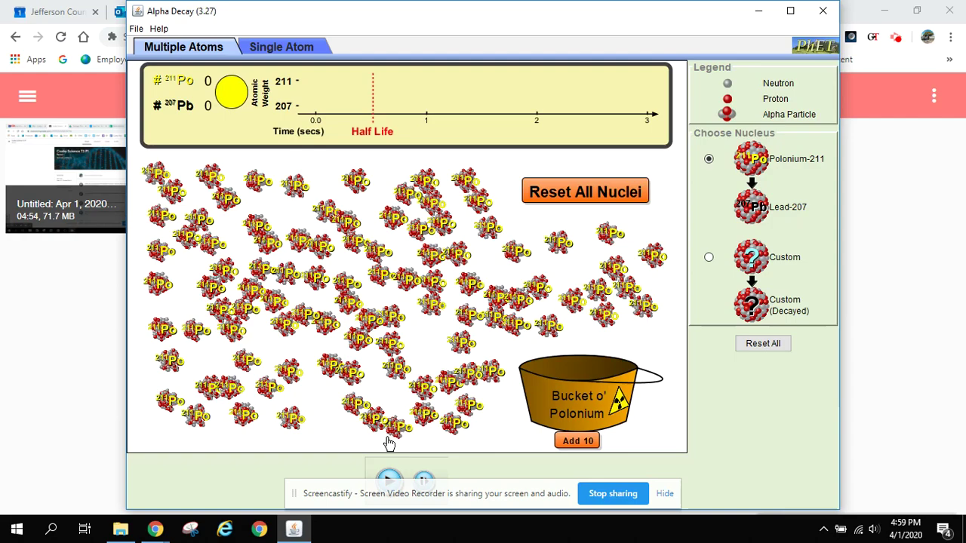
pyautogui.click(390, 479)
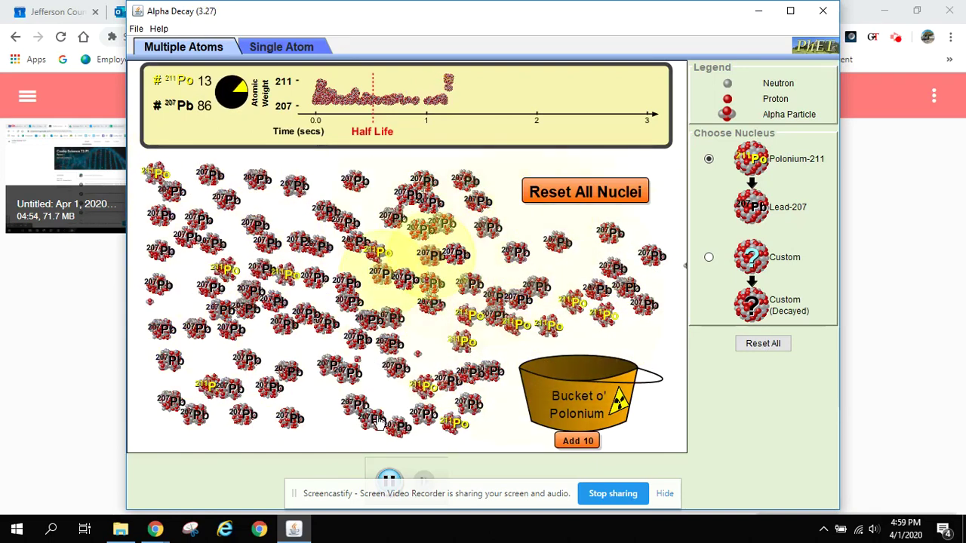
pyautogui.click(390, 480)
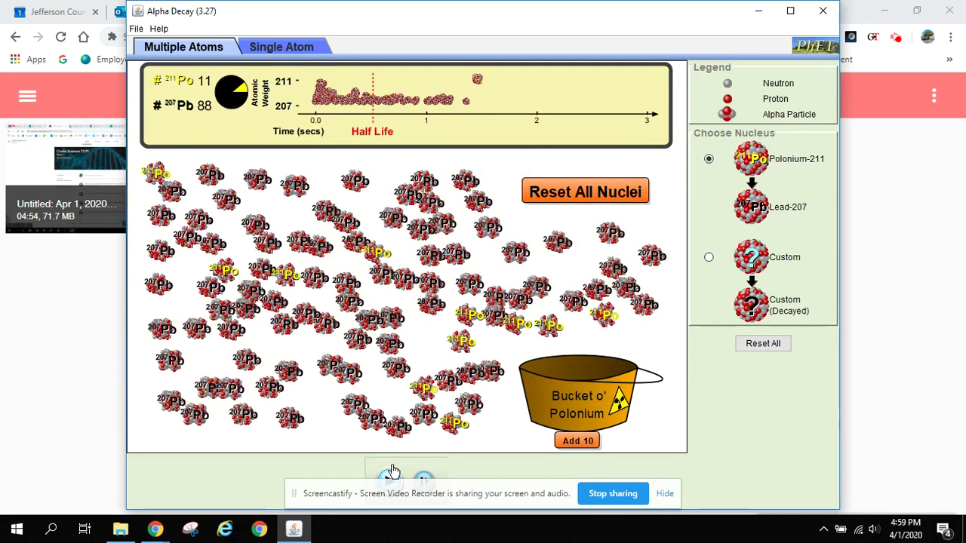
# Reset all nuclei to Po-211, move one to the upper right, and decay to 4 Po, 95 Pb.
pyautogui.click(582, 193)
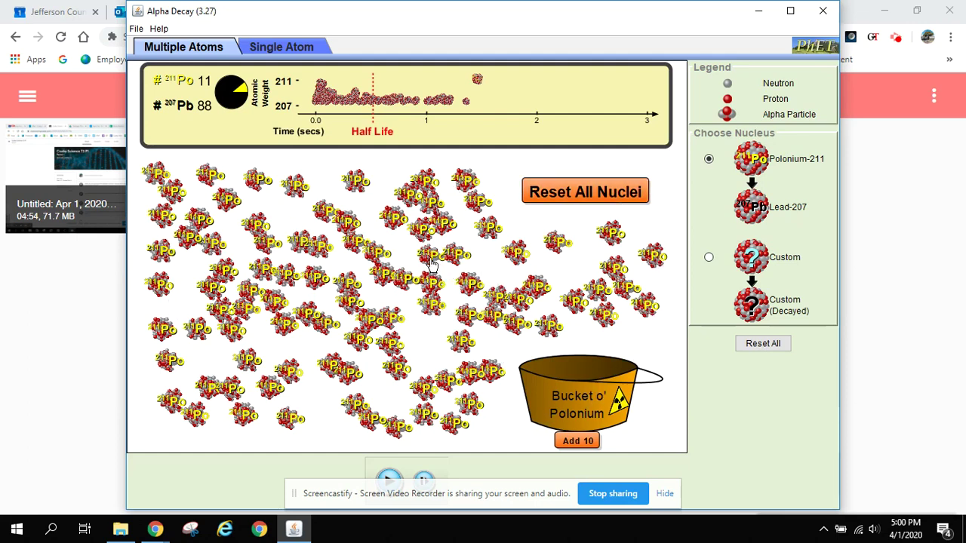
pyautogui.moveTo(430, 260); pyautogui.dragTo(546, 168)
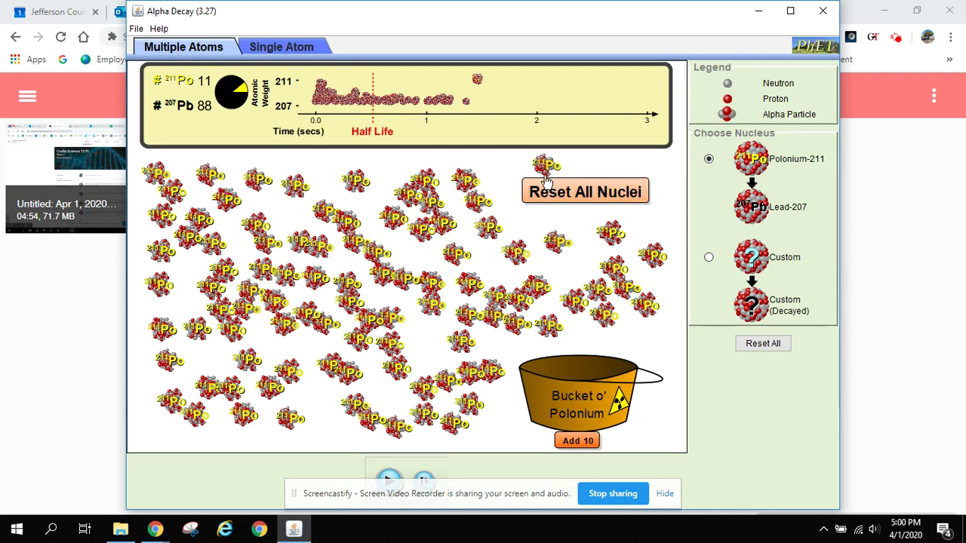
pyautogui.click(391, 478)
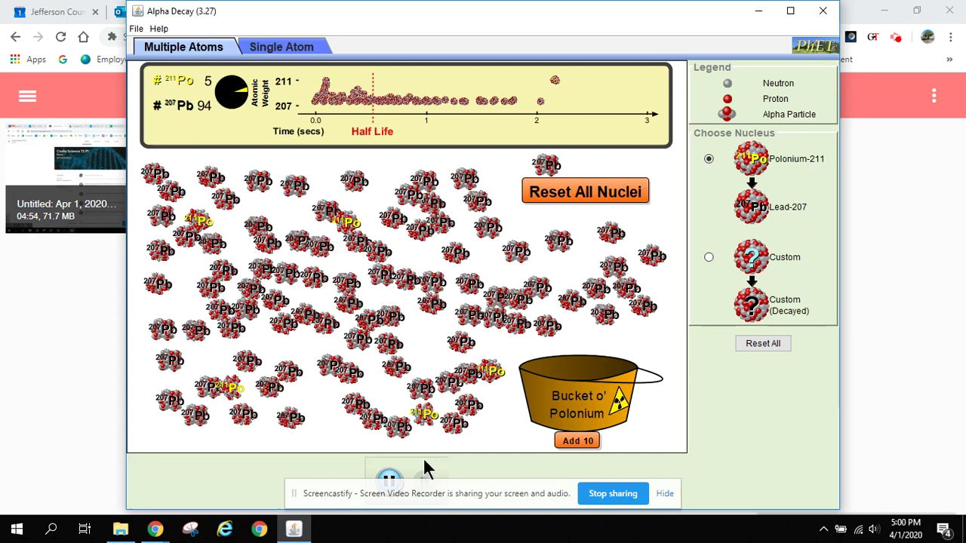
pyautogui.click(388, 480)
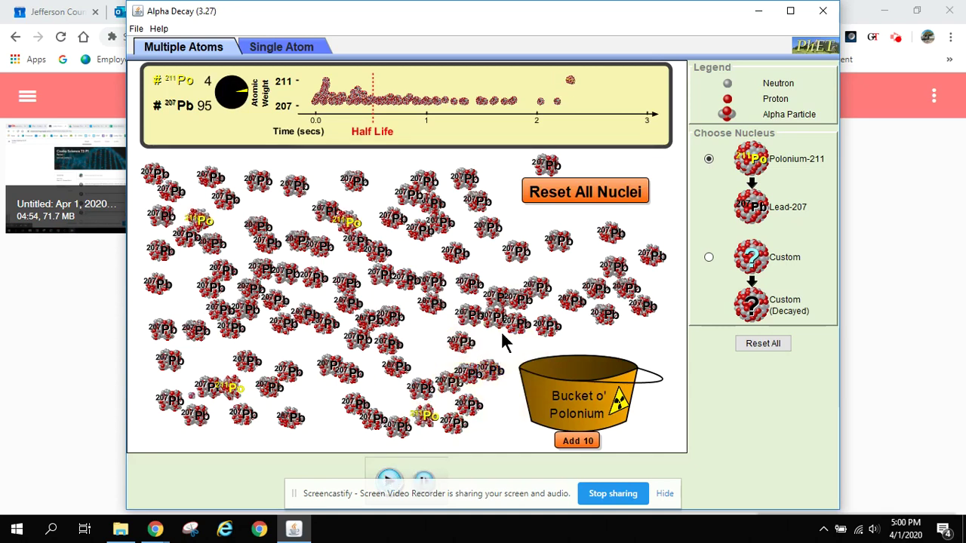
# Reset every nucleus to Polonium-211 and run the decay down to 3 Po and 96 Pb.
pyautogui.click(578, 200)
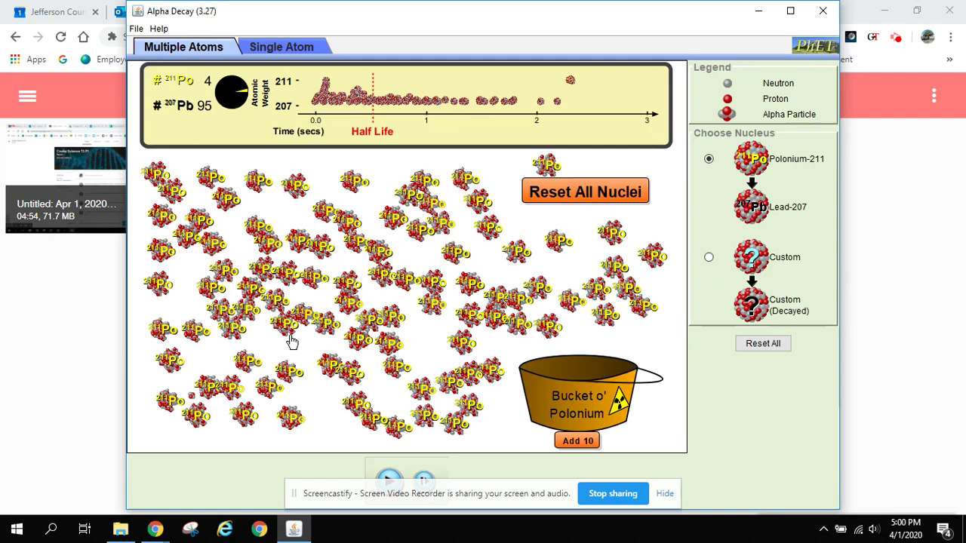
pyautogui.click(389, 477)
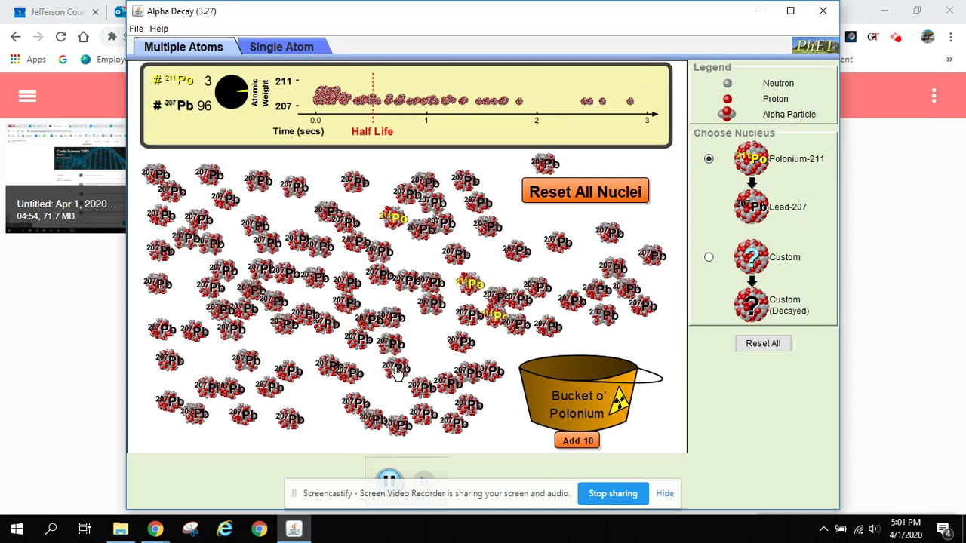
# Reset all nuclei to Polonium-211 and run a decay paused with 11 Po left.
pyautogui.click(562, 198)
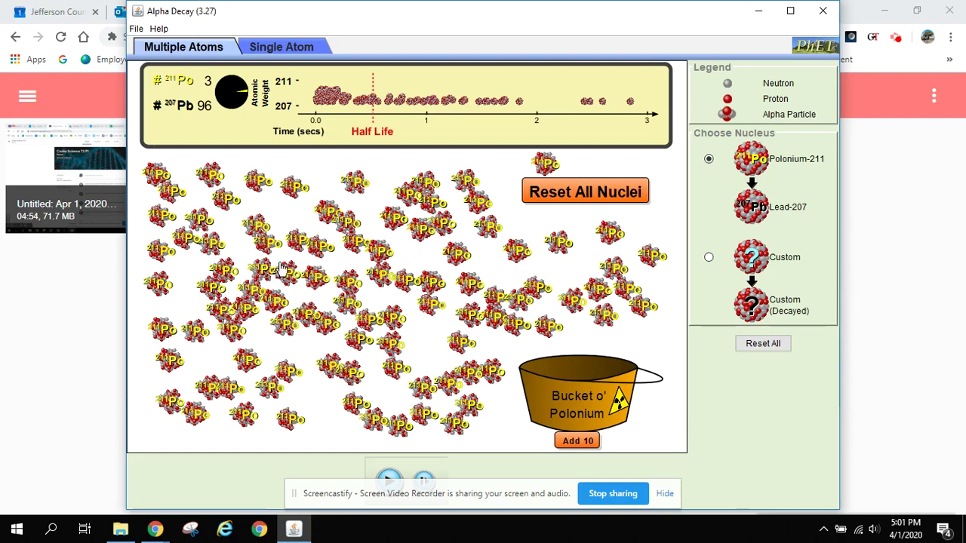
pyautogui.click(390, 477)
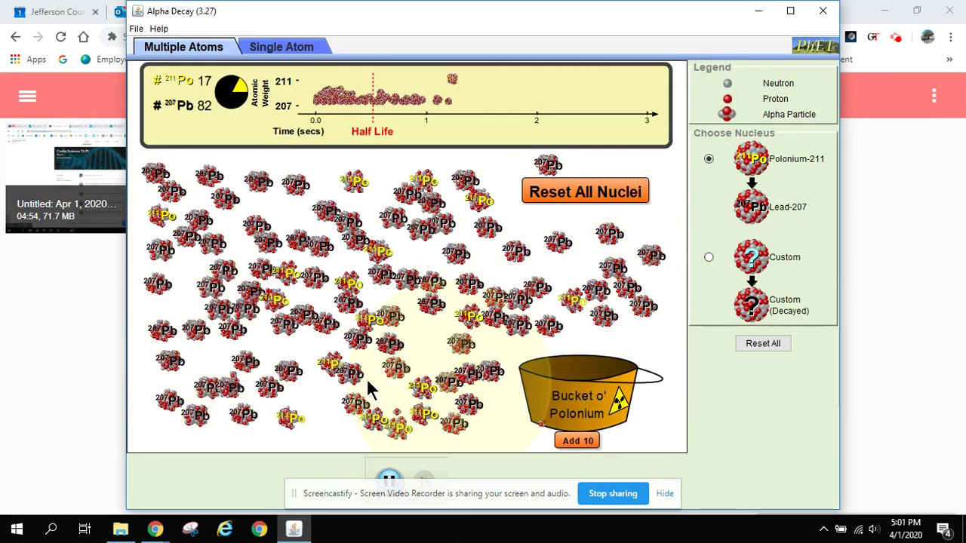
pyautogui.click(388, 478)
# Reset and rerun the decay, pausing with 9 Po and 90 Pb remaining.
pyautogui.click(565, 202)
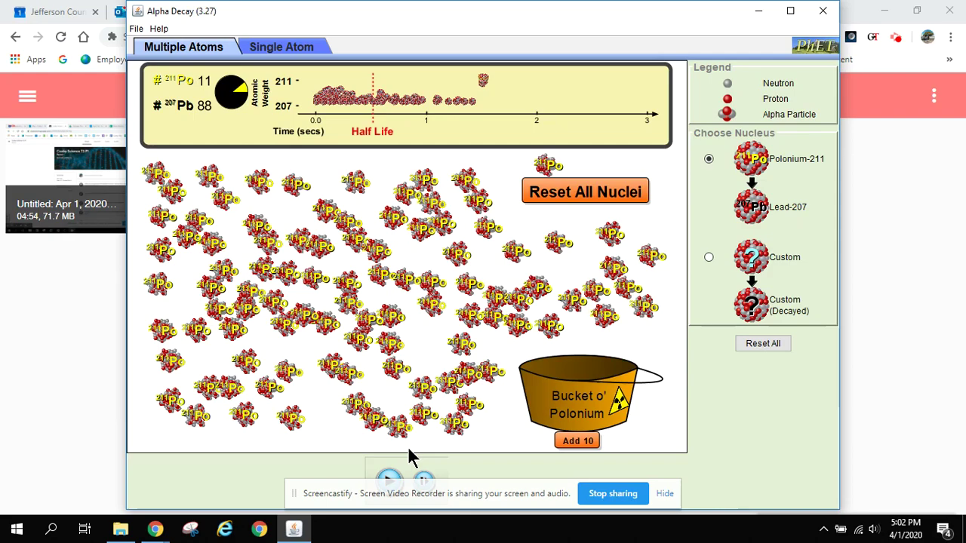
pyautogui.click(383, 475)
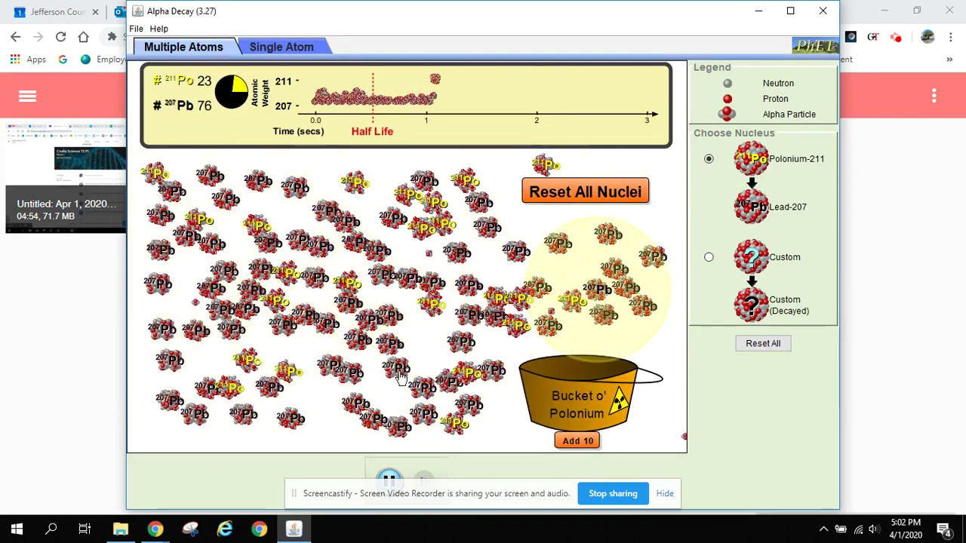
pyautogui.click(577, 202)
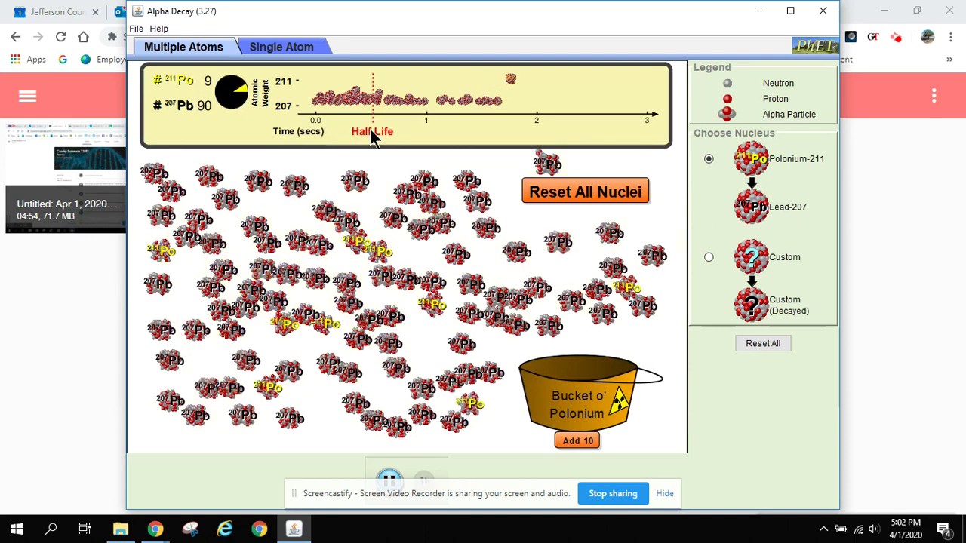
pyautogui.click(389, 478)
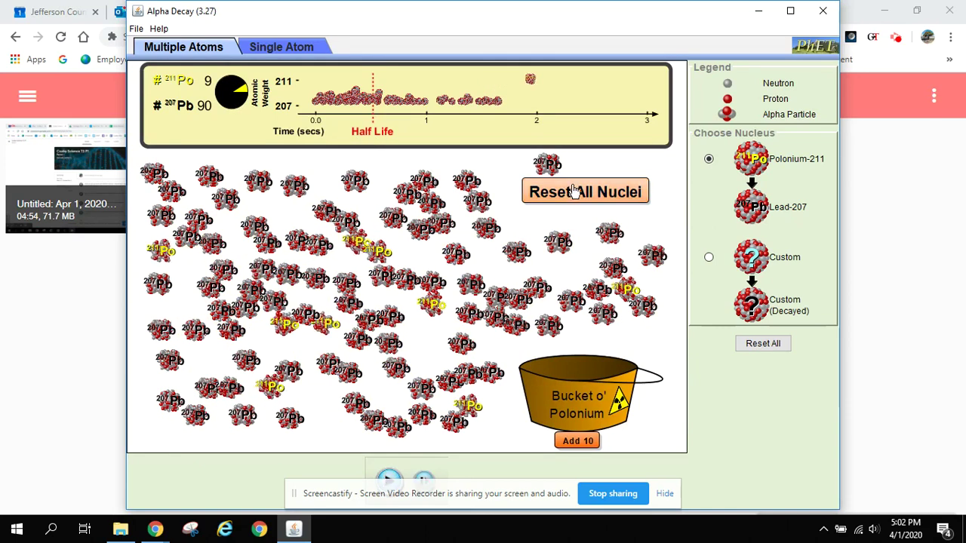
# Reset all nuclei and pause the decay at the half-life line with 44 Po and 55 Pb.
pyautogui.click(585, 192)
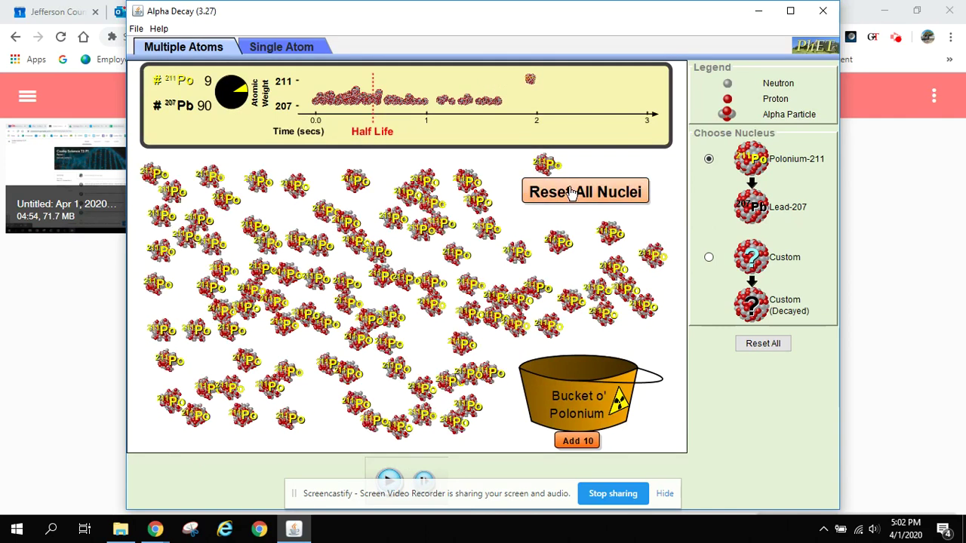
pyautogui.click(389, 480)
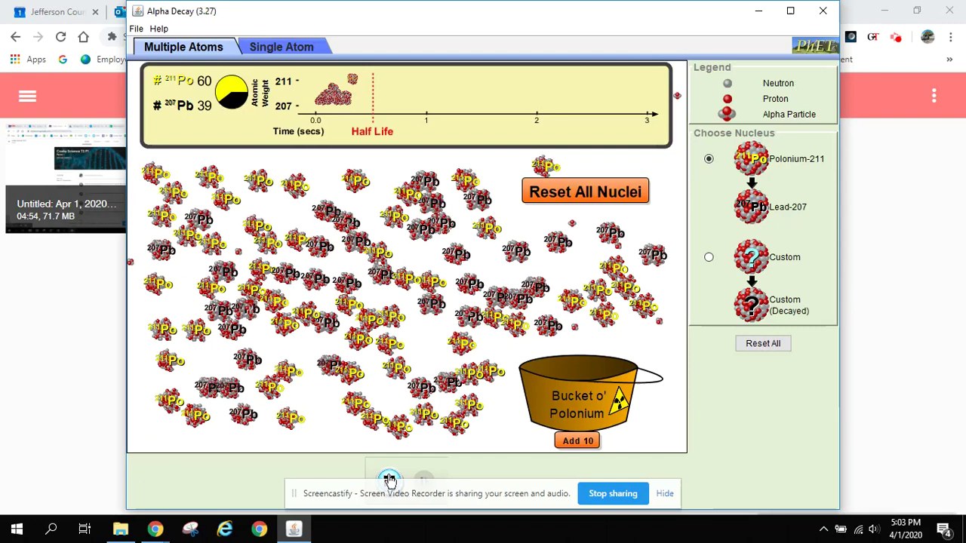
pyautogui.click(389, 480)
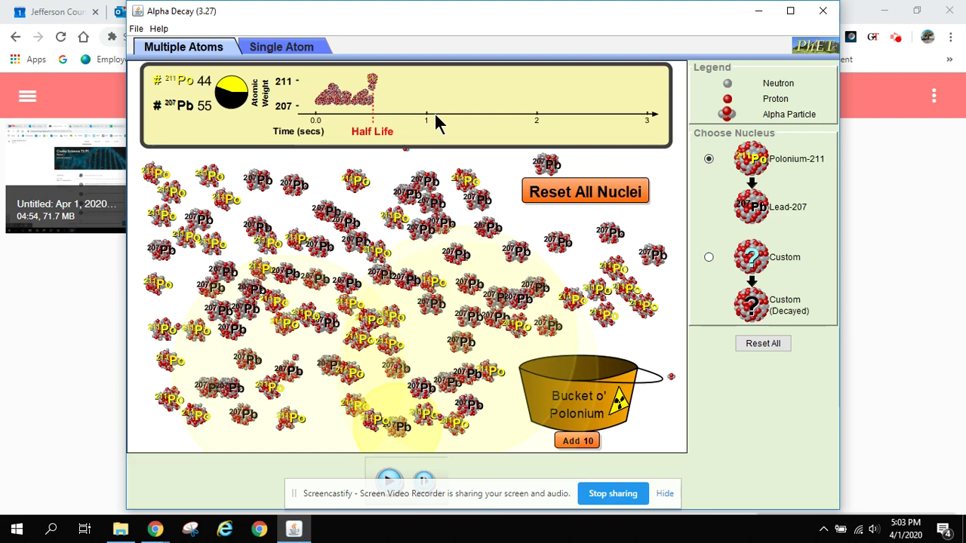
# Resume and pause the decay three times, stopping near 17, 10, then 5 Po remaining.
pyautogui.click(391, 476)
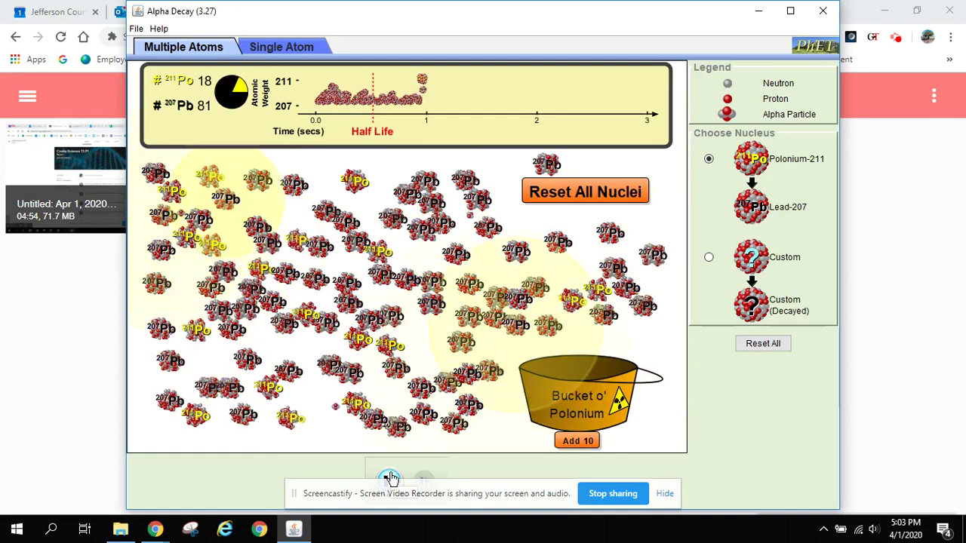
pyautogui.click(390, 477)
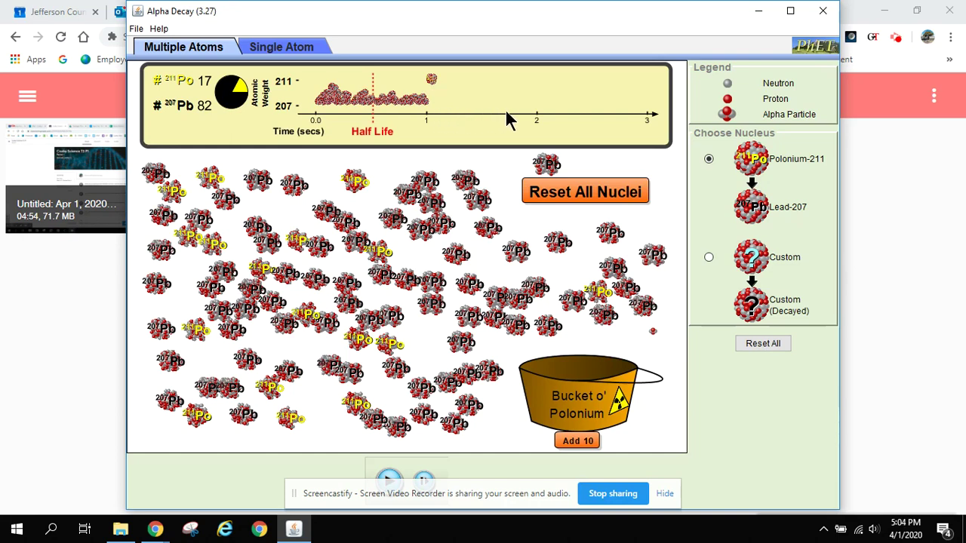
pyautogui.click(387, 480)
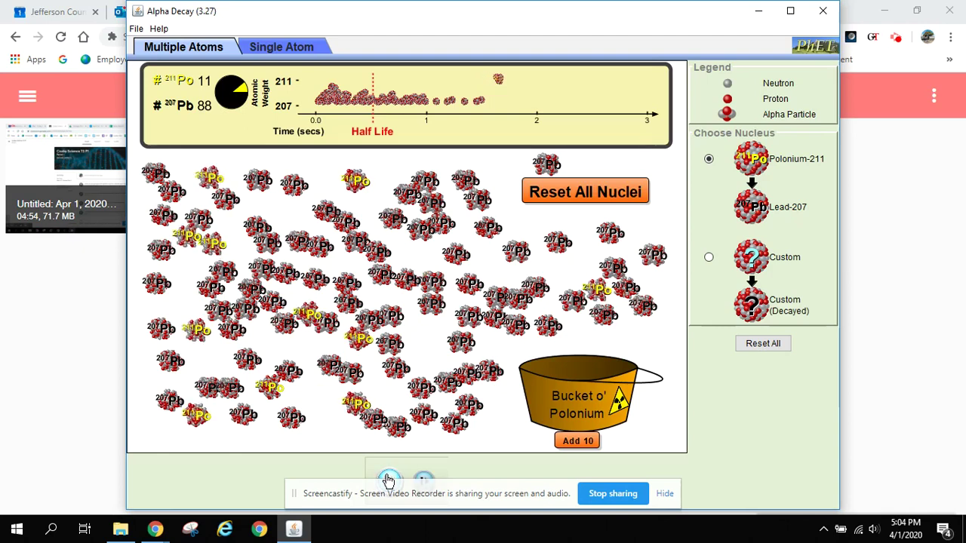
pyautogui.click(388, 479)
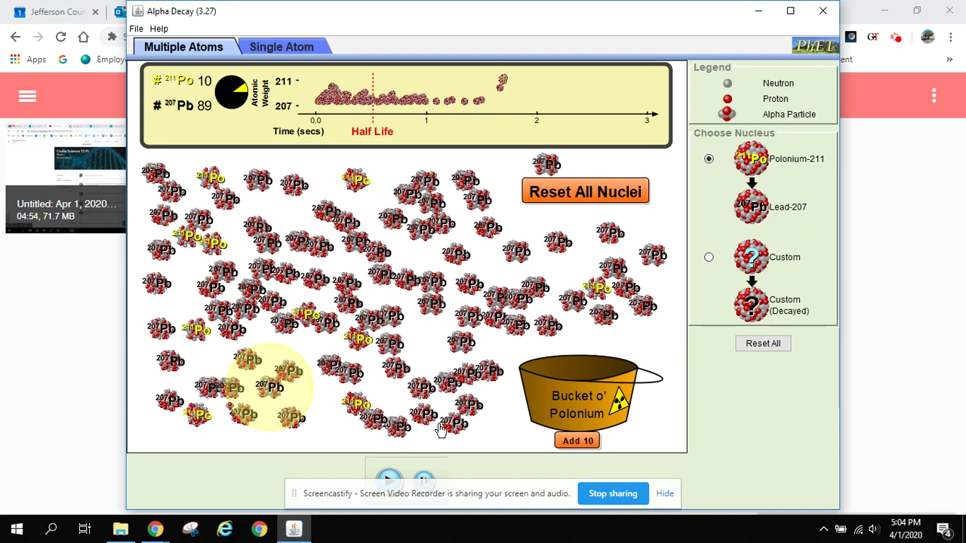
pyautogui.click(389, 479)
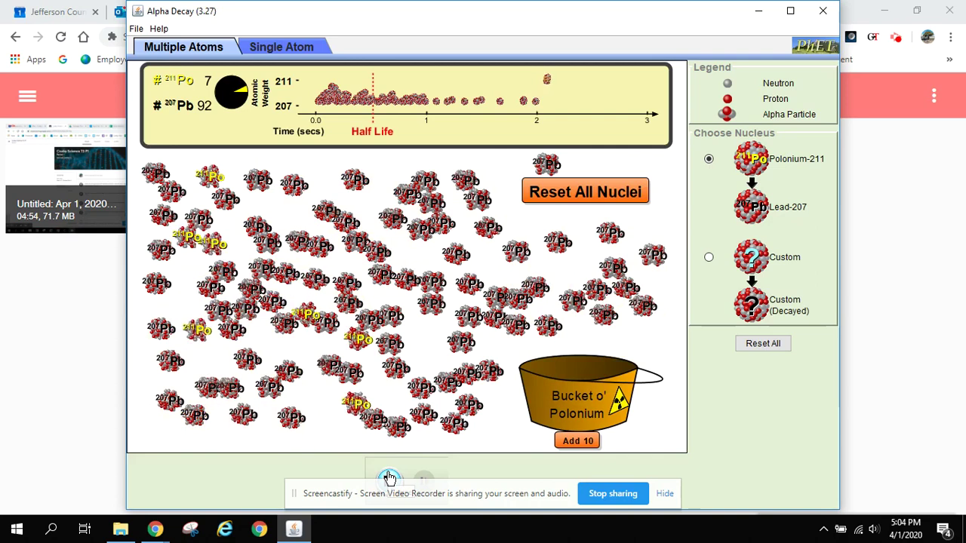
pyautogui.click(388, 479)
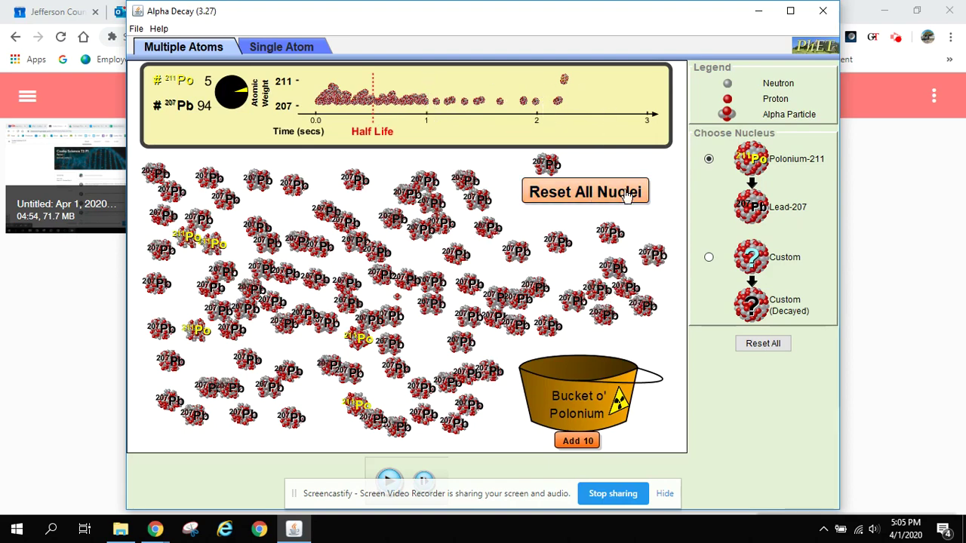
# Reset all nuclei to Polonium-211 and pause a new run near 3 seconds at 4 Po, 95 Pb.
pyautogui.click(600, 198)
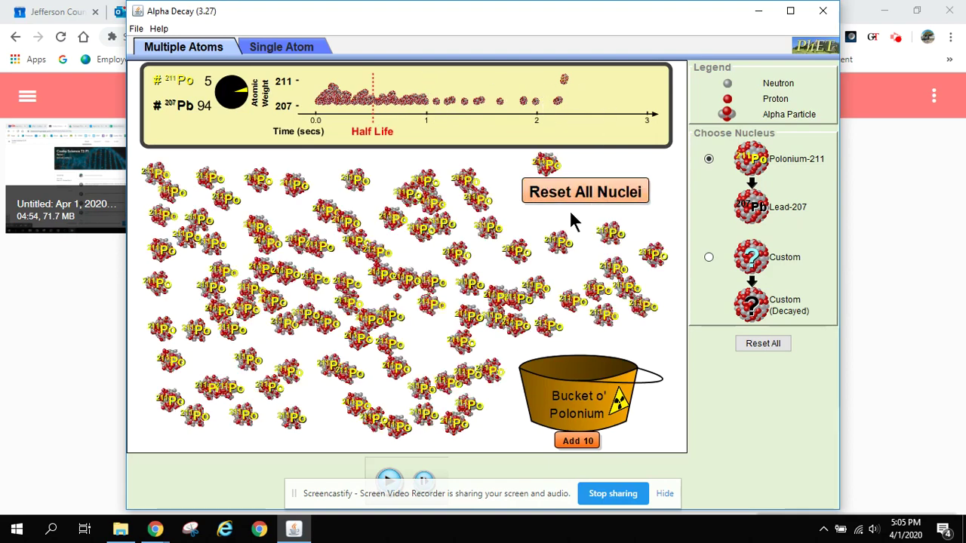
pyautogui.click(387, 478)
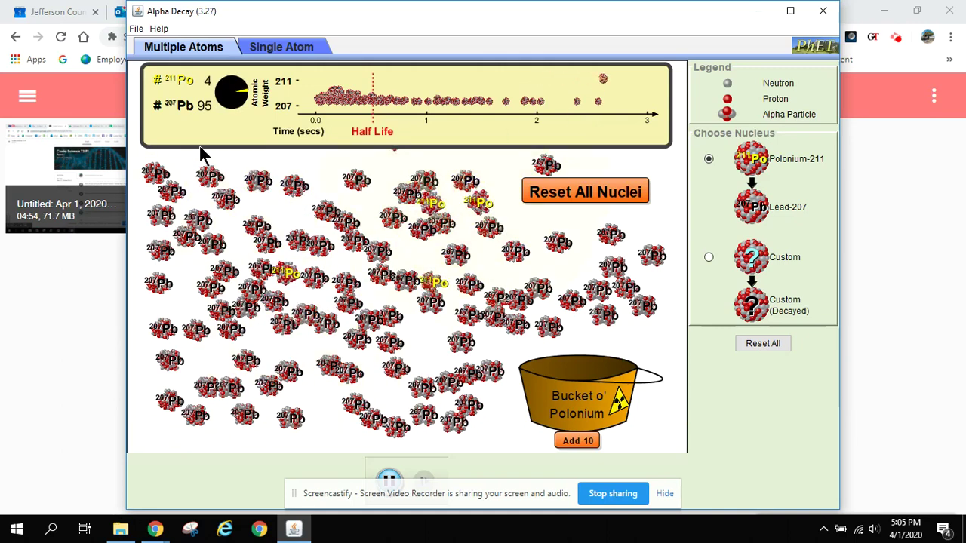
pyautogui.click(388, 480)
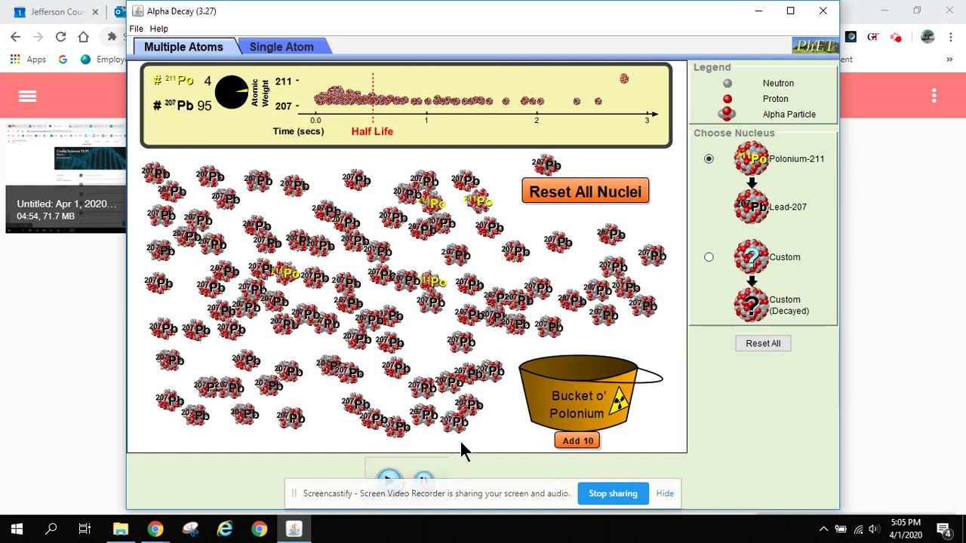